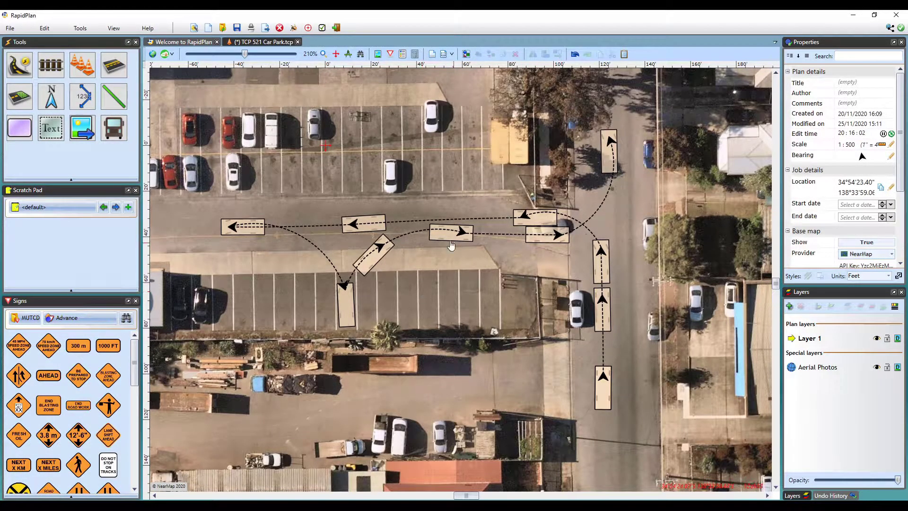
Step: Evaluate the car park vehicle path so the passenger car's swept path fills green along every branch
{"action": "left_click", "coordinate": [521, 218]}
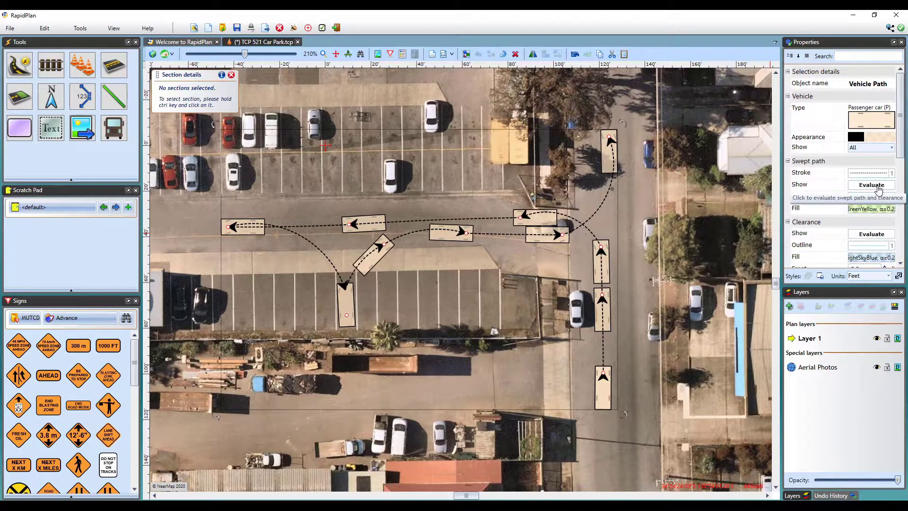
{"action": "right_click", "coordinate": [443, 235]}
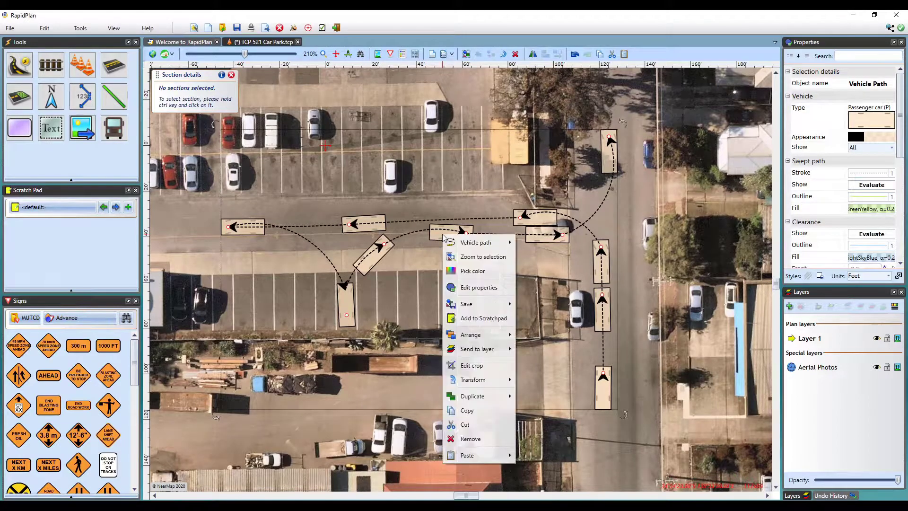
{"action": "mouse_move", "coordinate": [467, 243]}
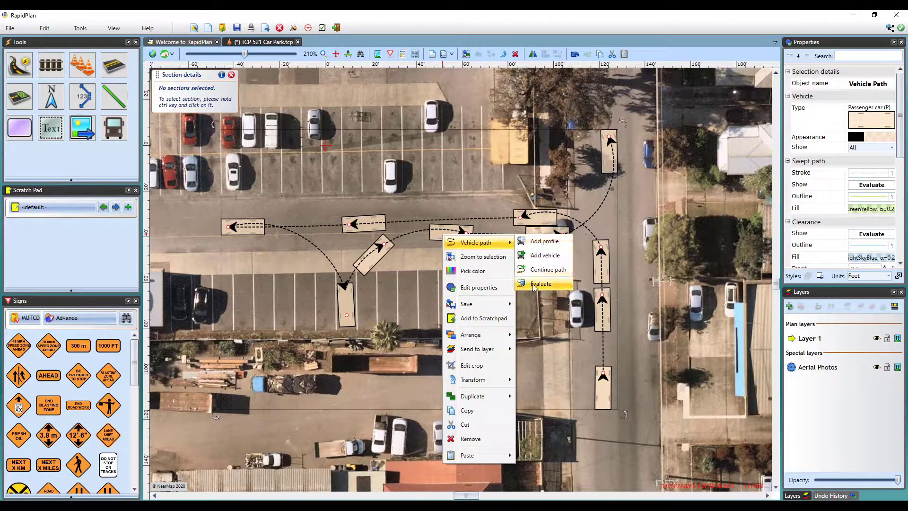
{"action": "left_click", "coordinate": [552, 282]}
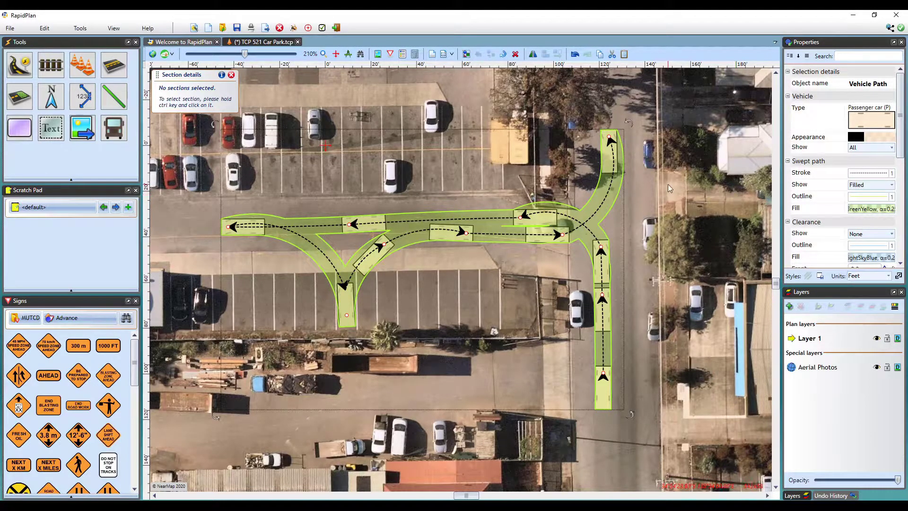
{"action": "left_click_drag", "start_coordinate": [901, 138], "coordinate": [901, 172]}
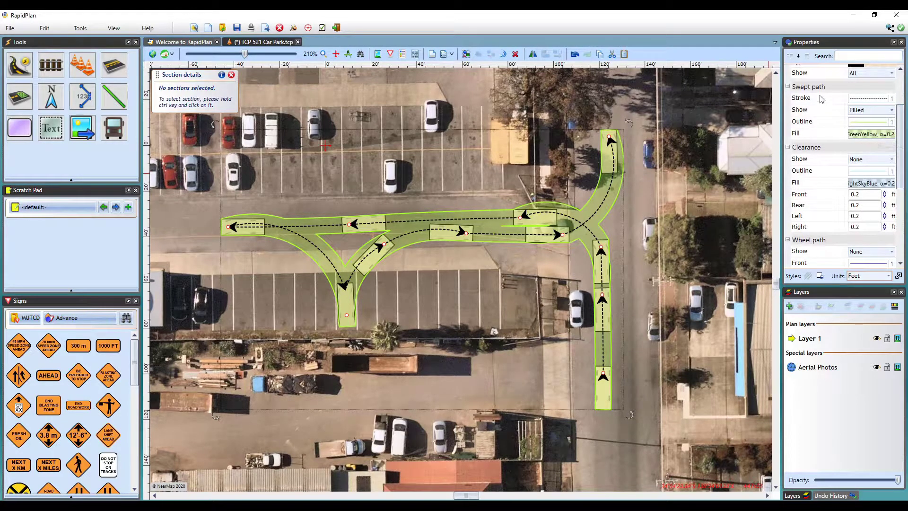
{"action": "left_click", "coordinate": [855, 135]}
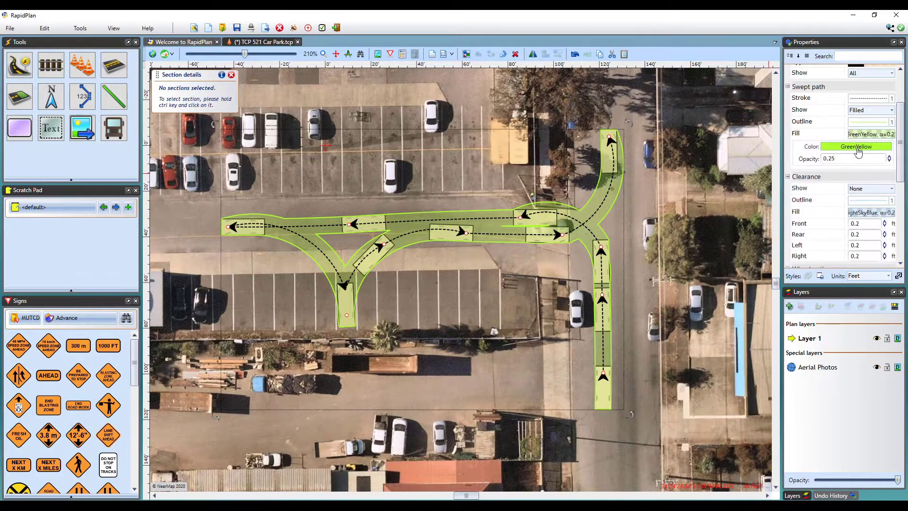
{"action": "left_click", "coordinate": [858, 151]}
{"action": "left_click", "coordinate": [858, 151]}
{"action": "left_click", "coordinate": [858, 136]}
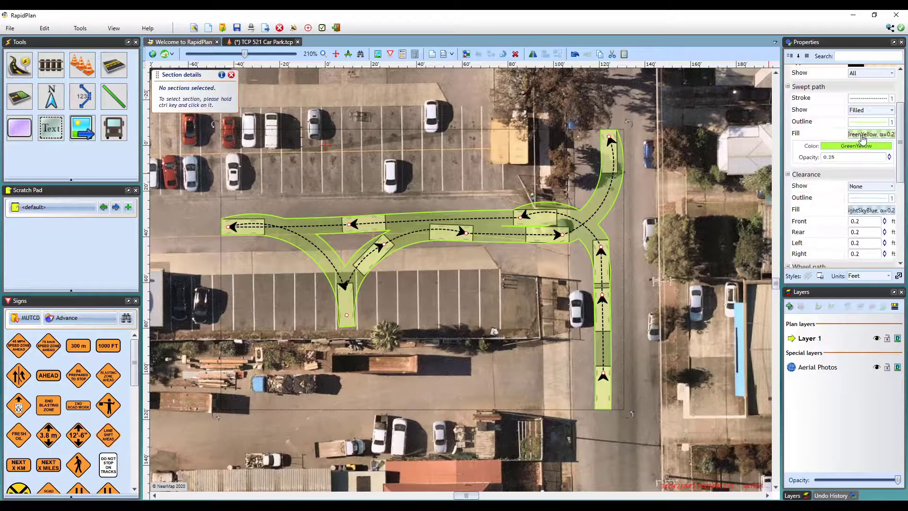
{"action": "left_click", "coordinate": [862, 122]}
{"action": "left_click", "coordinate": [861, 123]}
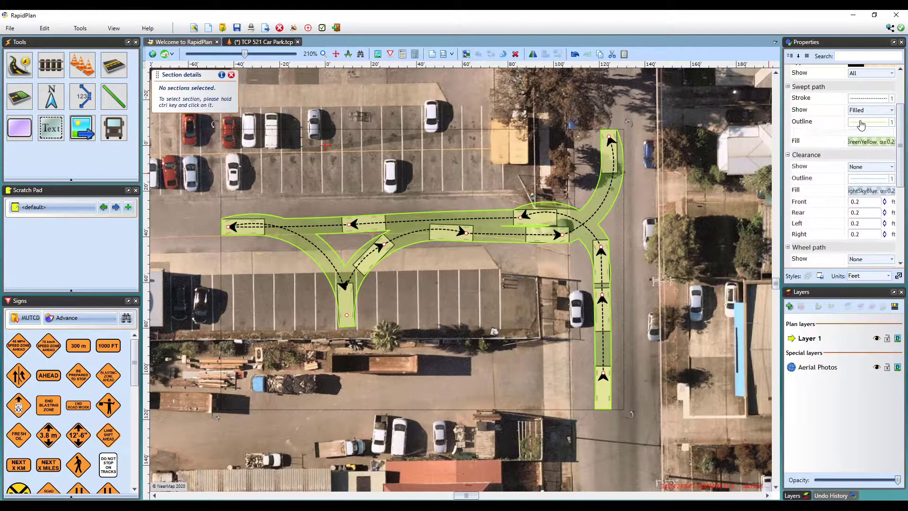
{"action": "scroll", "coordinate": [813, 129], "scroll_direction": "down", "scroll_amount": 2}
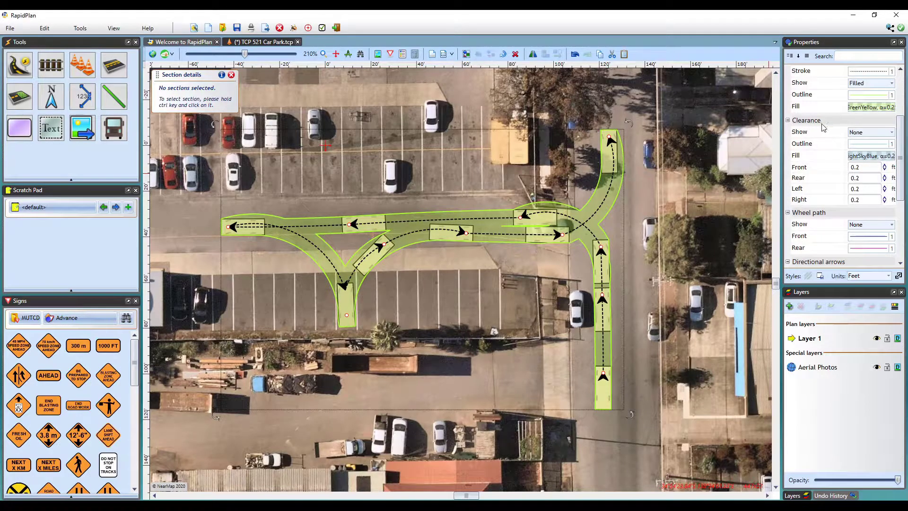
Step: Show the clearance as Filled with 1.5 ft Front, Rear, Left and Right margins
{"action": "left_click", "coordinate": [891, 134]}
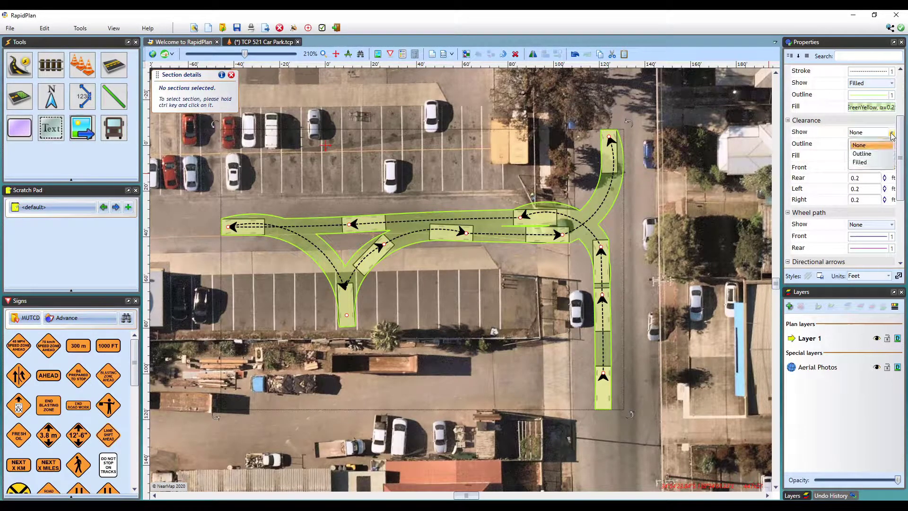
{"action": "left_click", "coordinate": [874, 163]}
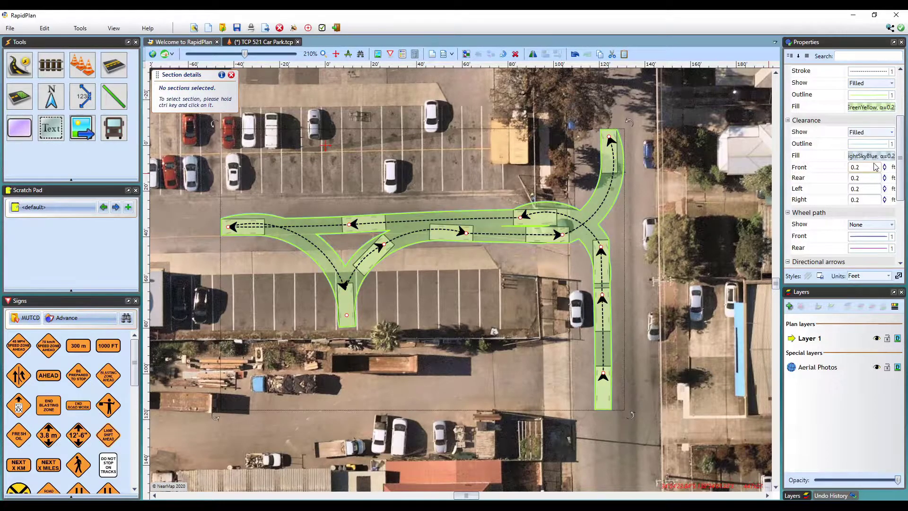
{"action": "scroll", "coordinate": [867, 155], "scroll_direction": "down", "scroll_amount": 1}
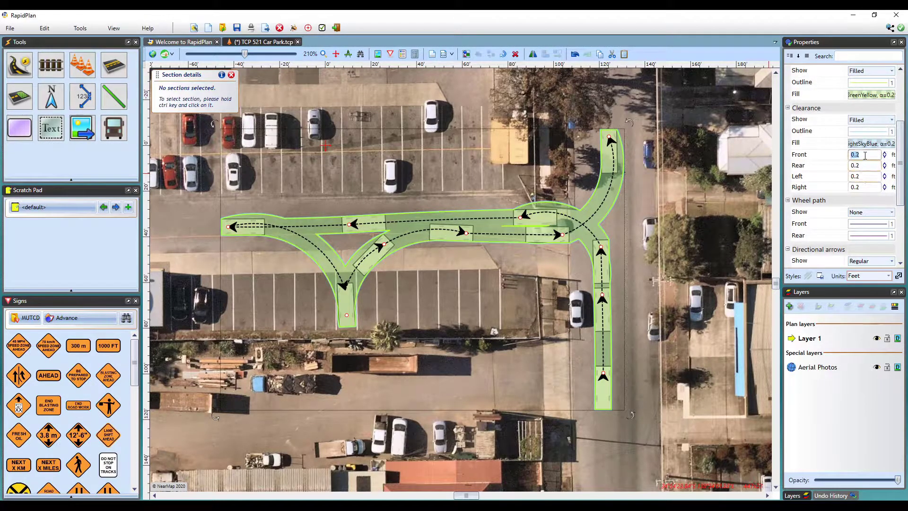
{"action": "type", "text": "1.5"}
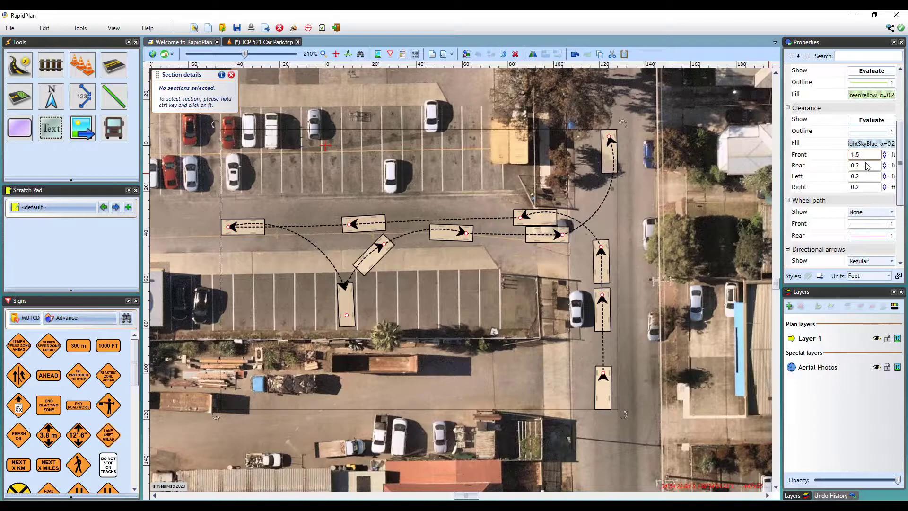
{"action": "double_click", "coordinate": [866, 189]}
{"action": "scroll", "coordinate": [898, 173], "scroll_direction": "up", "scroll_amount": 1}
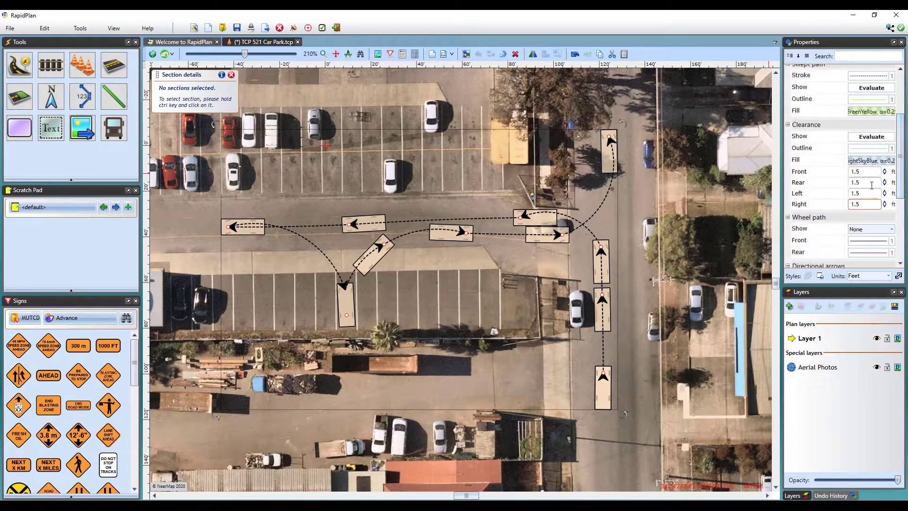
Step: Keep the LightSkyBlue clearance fill colour and re-evaluate the swept path and clearance
{"action": "left_click", "coordinate": [872, 163]}
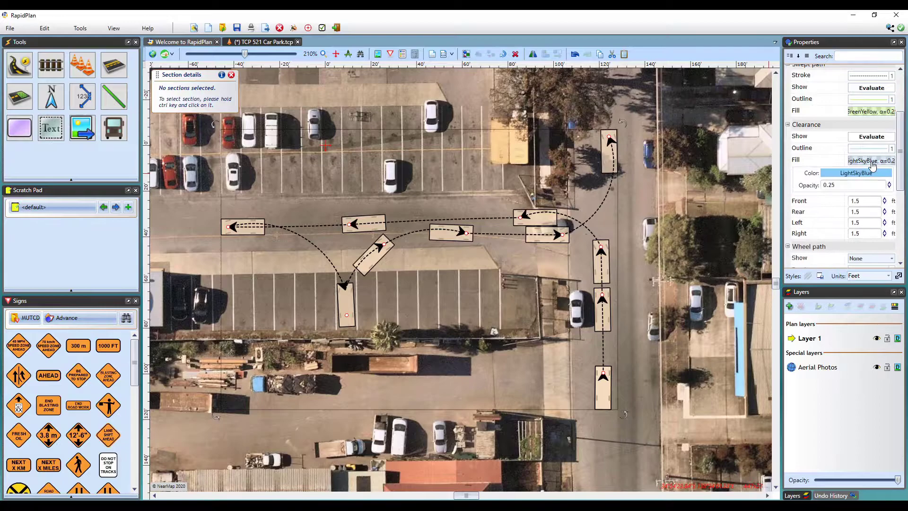
{"action": "left_click", "coordinate": [869, 174]}
{"action": "left_click", "coordinate": [870, 174]}
{"action": "left_click", "coordinate": [870, 162]}
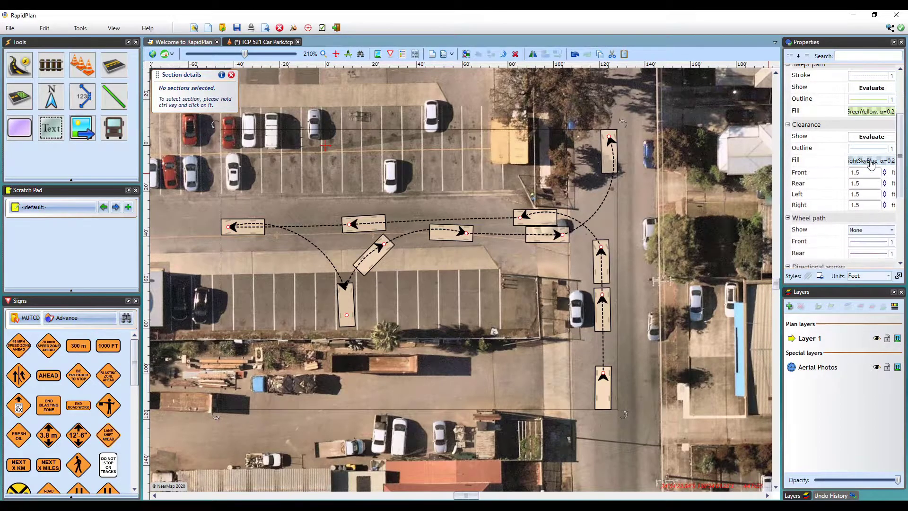
{"action": "left_click", "coordinate": [890, 137]}
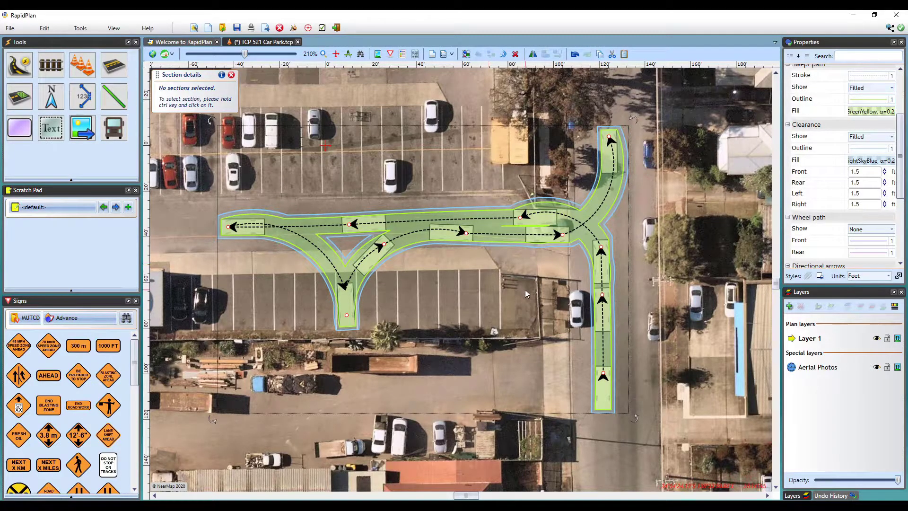
Step: Place a 9.7 ft width marker on the left-turning route leg beside the triangular island
{"action": "right_click", "coordinate": [603, 311]}
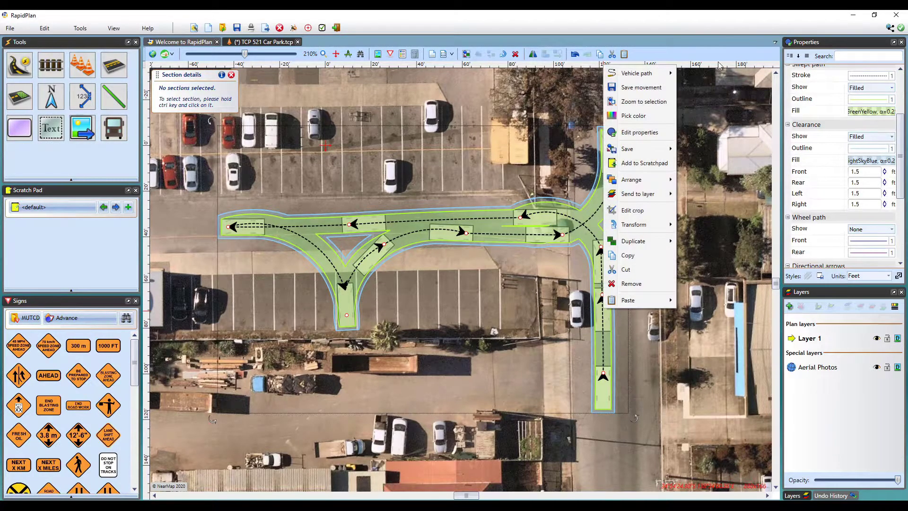
{"action": "mouse_move", "coordinate": [657, 74]}
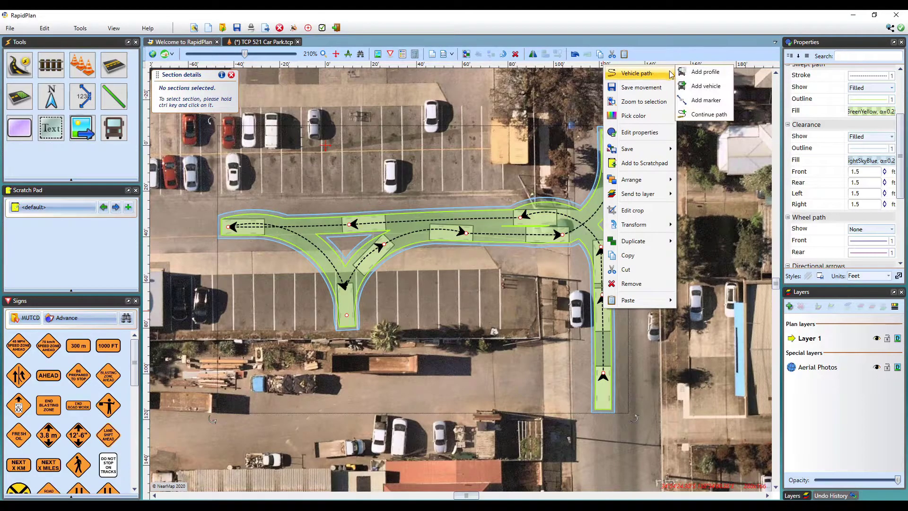
{"action": "left_click", "coordinate": [704, 100]}
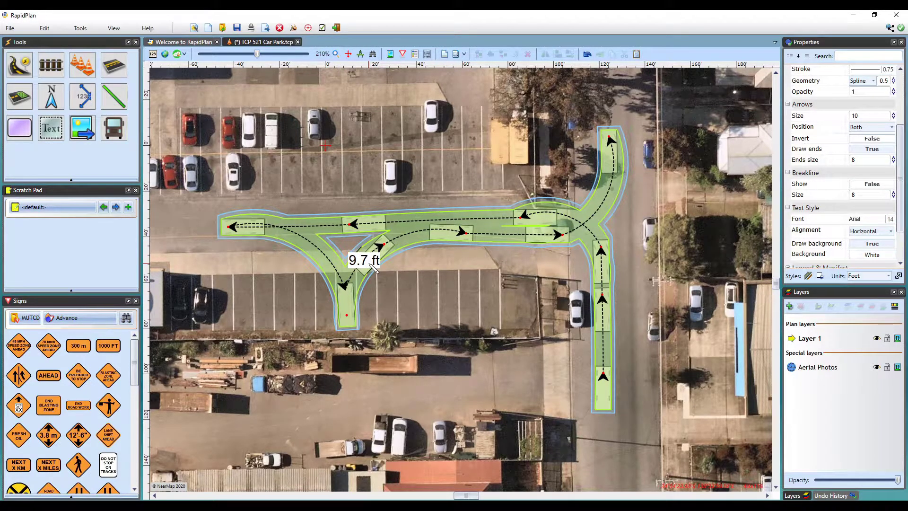
{"action": "left_click", "coordinate": [374, 267]}
{"action": "key", "text": "Escape"}
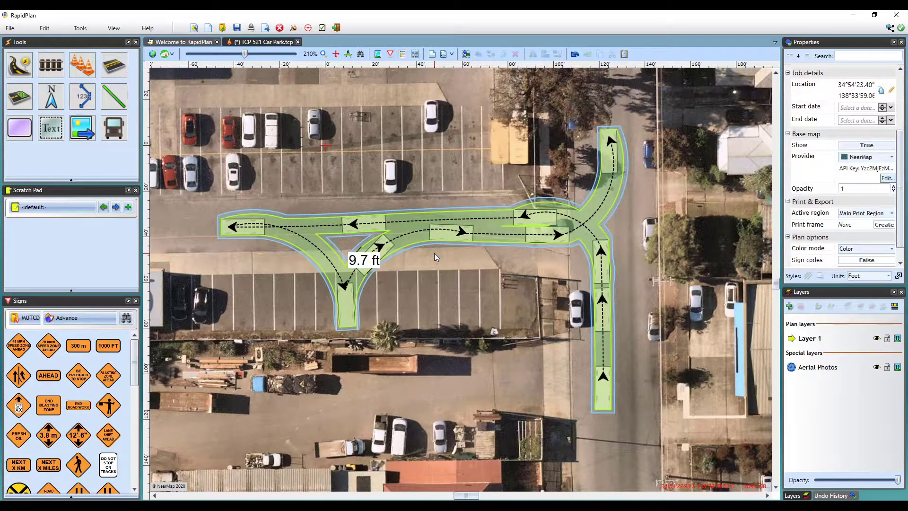
Step: Reselect the vehicle path and hide both the swept path and the clearance band
{"action": "left_click", "coordinate": [489, 230]}
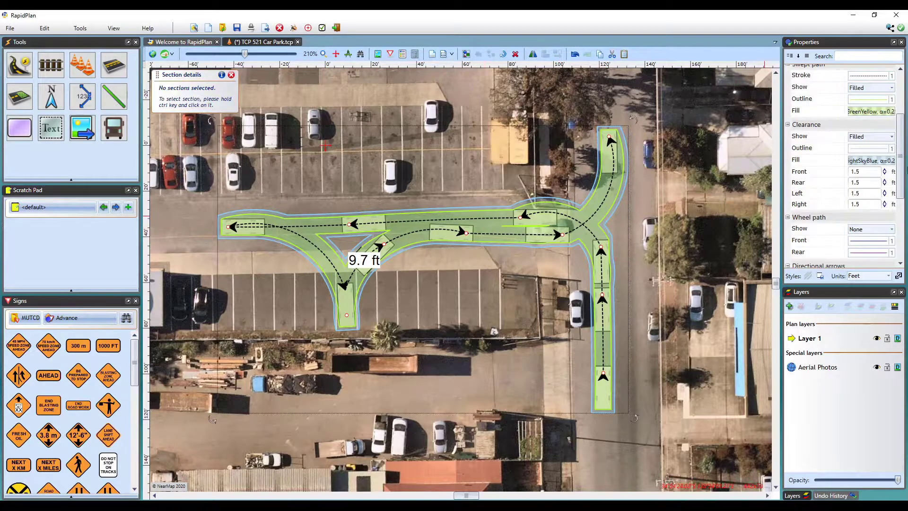
{"action": "scroll", "coordinate": [903, 164], "scroll_direction": "down", "scroll_amount": 2}
{"action": "scroll", "coordinate": [903, 162], "scroll_direction": "up", "scroll_amount": 3}
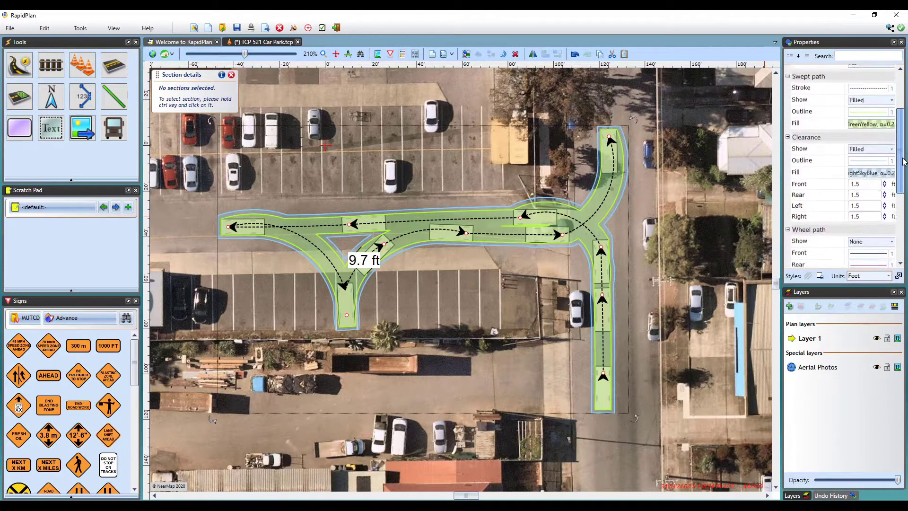
{"action": "scroll", "coordinate": [904, 162], "scroll_direction": "up", "scroll_amount": 1}
{"action": "left_click", "coordinate": [889, 115]}
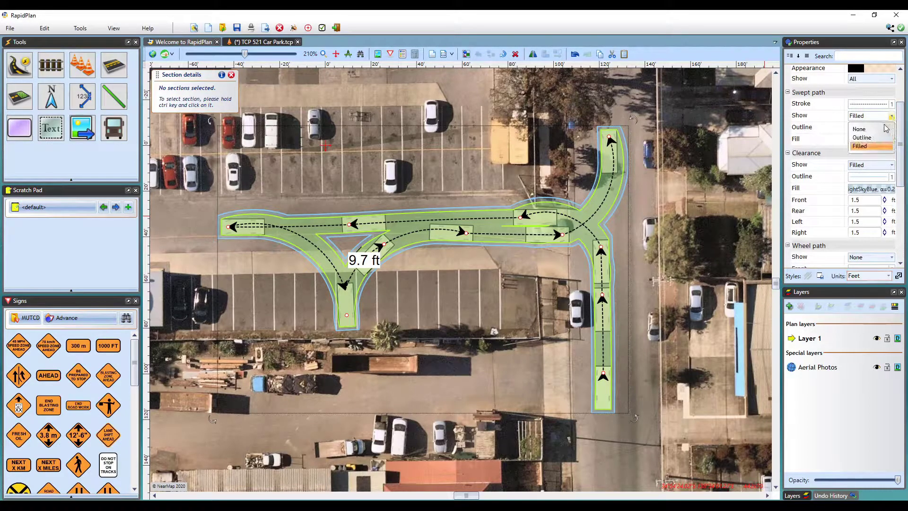
{"action": "left_click", "coordinate": [886, 129]}
{"action": "left_click", "coordinate": [890, 165]}
{"action": "left_click", "coordinate": [872, 179]}
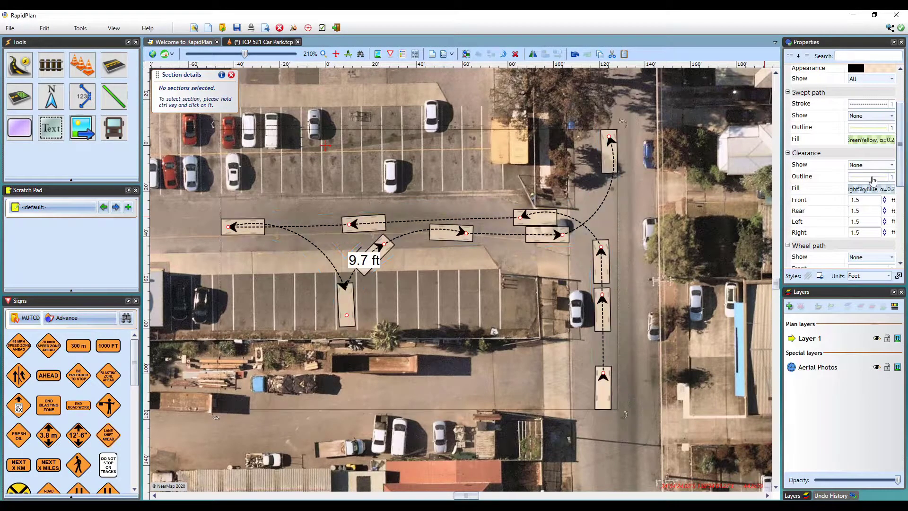
Step: Try the Wheel path Show options Front, Rear and Both, ending on Front
{"action": "scroll", "coordinate": [902, 199], "scroll_direction": "down", "scroll_amount": 5}
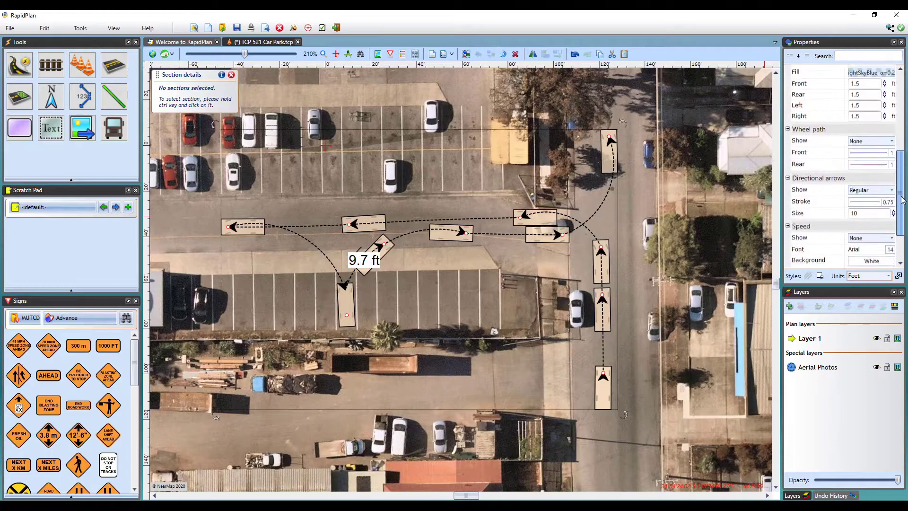
{"action": "scroll", "coordinate": [902, 200], "scroll_direction": "down", "scroll_amount": 1}
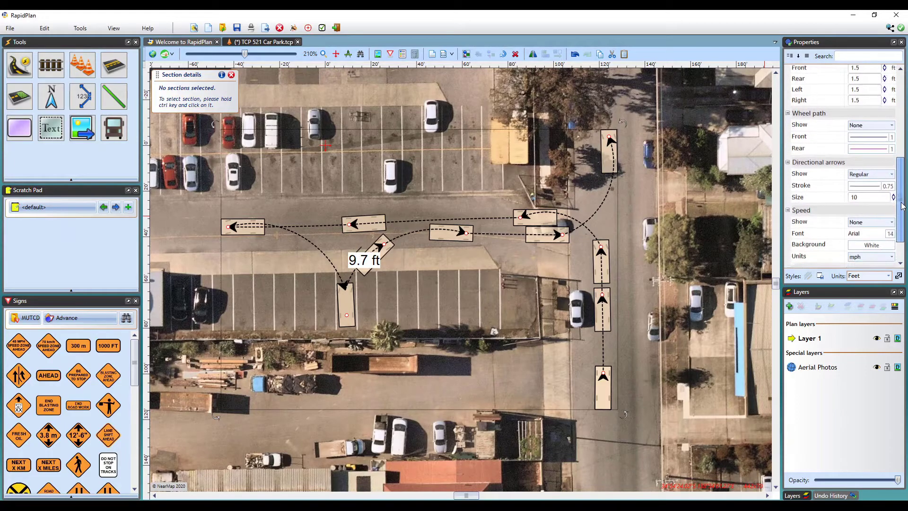
{"action": "left_click", "coordinate": [891, 123]}
{"action": "left_click", "coordinate": [870, 145]}
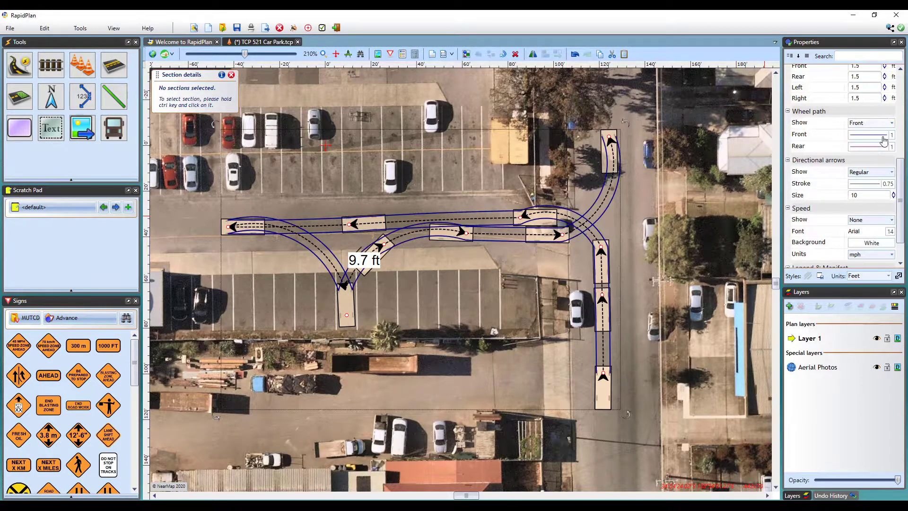
{"action": "left_click", "coordinate": [891, 124]}
{"action": "left_click", "coordinate": [872, 156]}
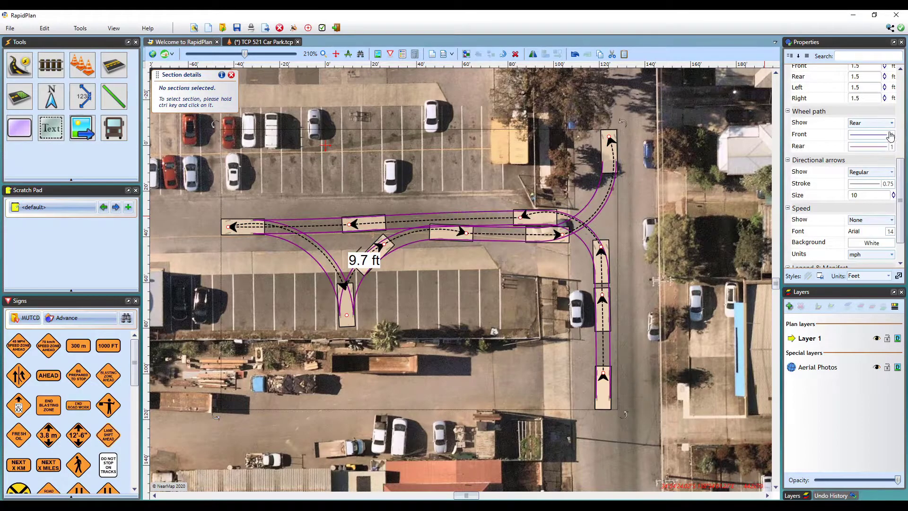
{"action": "left_click", "coordinate": [892, 124]}
{"action": "left_click", "coordinate": [873, 162]}
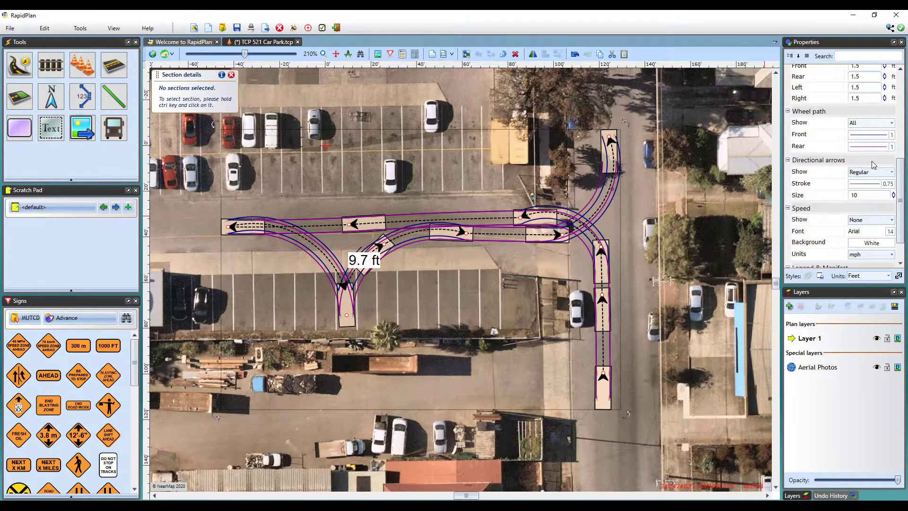
{"action": "left_click", "coordinate": [891, 123]}
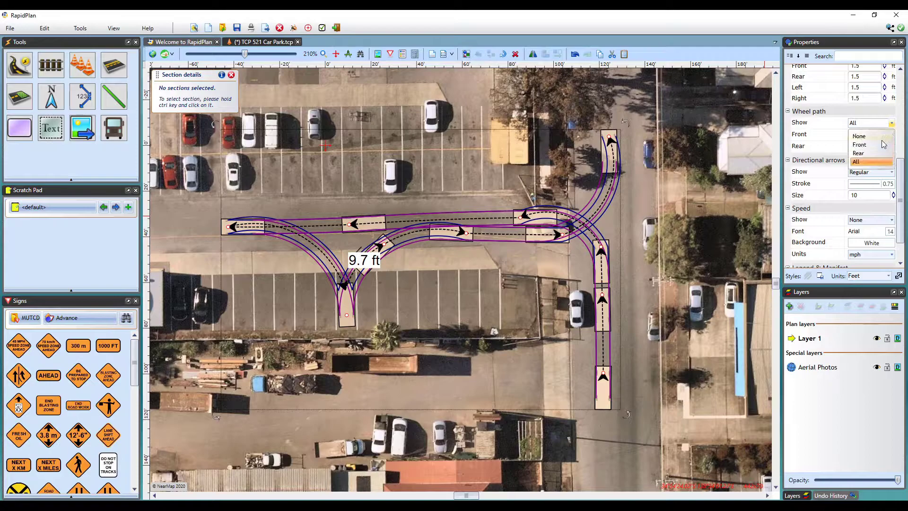
{"action": "left_click", "coordinate": [870, 144]}
Step: Inspect the front and rear wheel path line settings without changing them
{"action": "scroll", "coordinate": [899, 176], "scroll_direction": "up", "scroll_amount": 1}
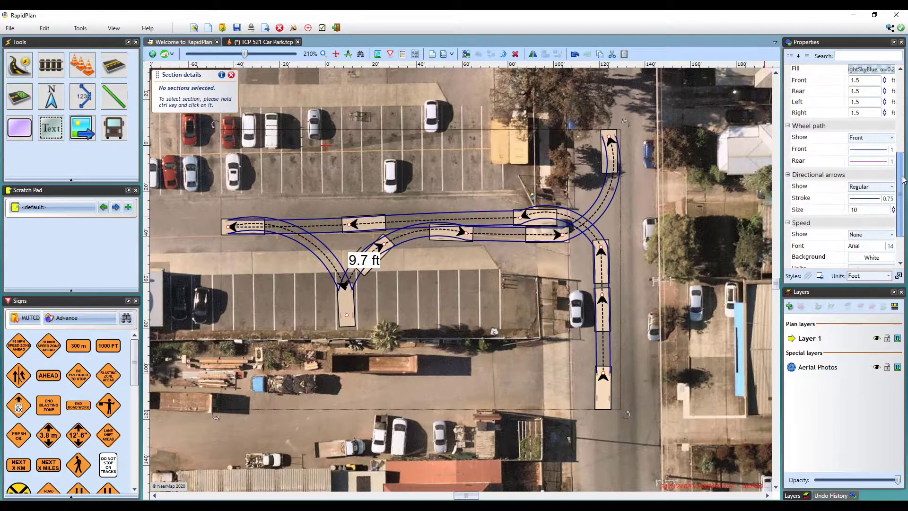
{"action": "left_click", "coordinate": [868, 156]}
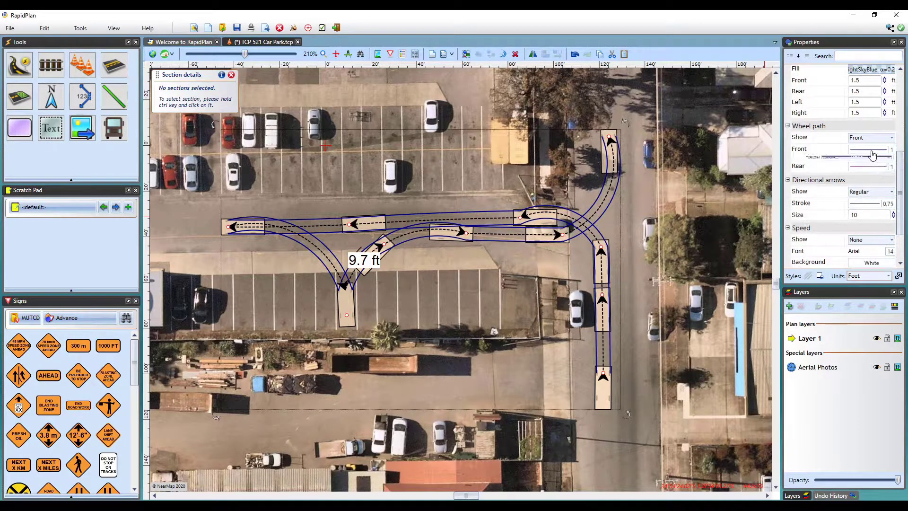
{"action": "left_click", "coordinate": [871, 150]}
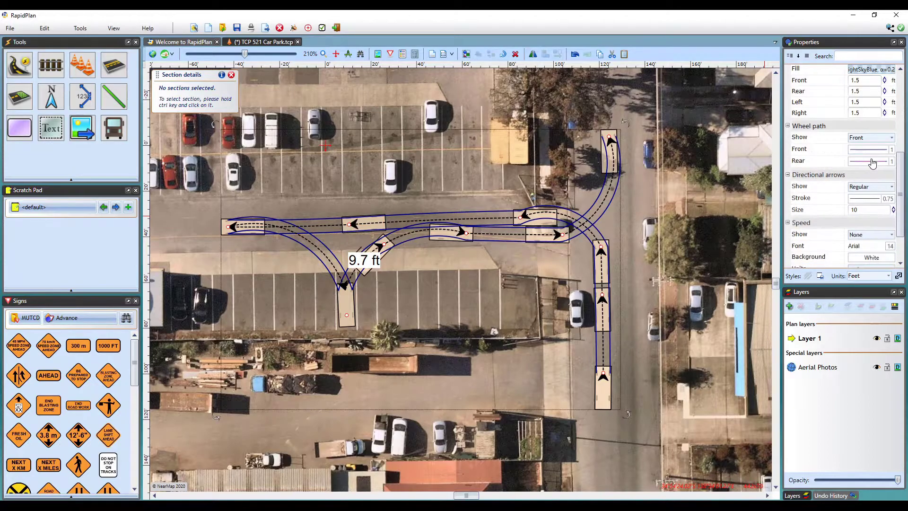
{"action": "left_click", "coordinate": [872, 161]}
{"action": "left_click", "coordinate": [871, 161]}
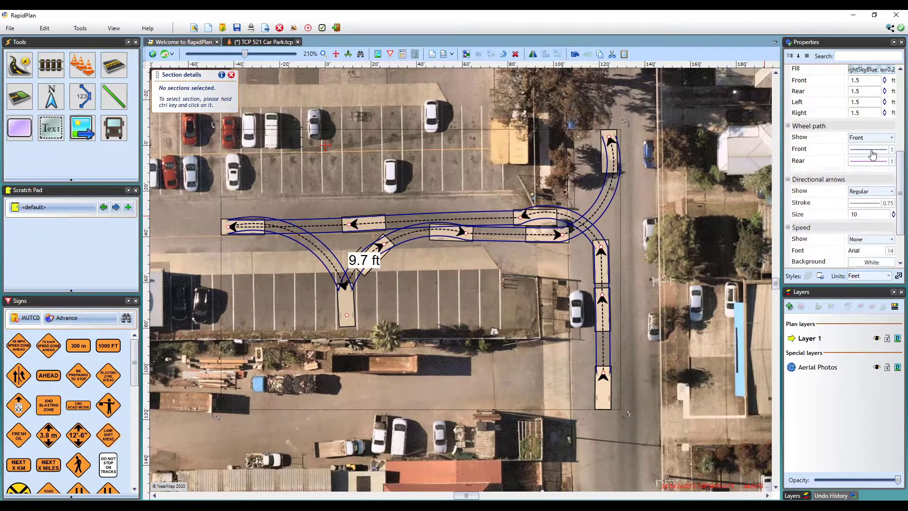
{"action": "left_click", "coordinate": [871, 150]}
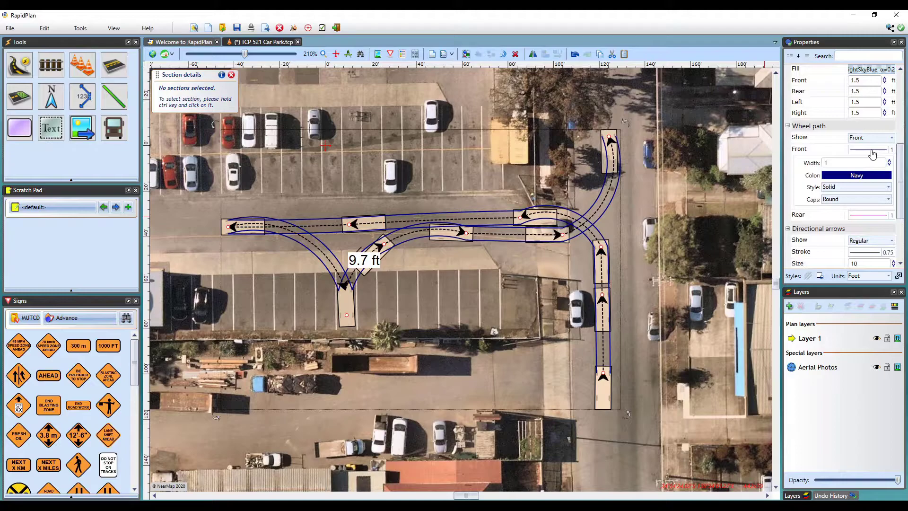
{"action": "left_click", "coordinate": [872, 151]}
Step: Set Wheel path Show to None and Swept path and Clearance Show to Filled
{"action": "left_click", "coordinate": [884, 138]}
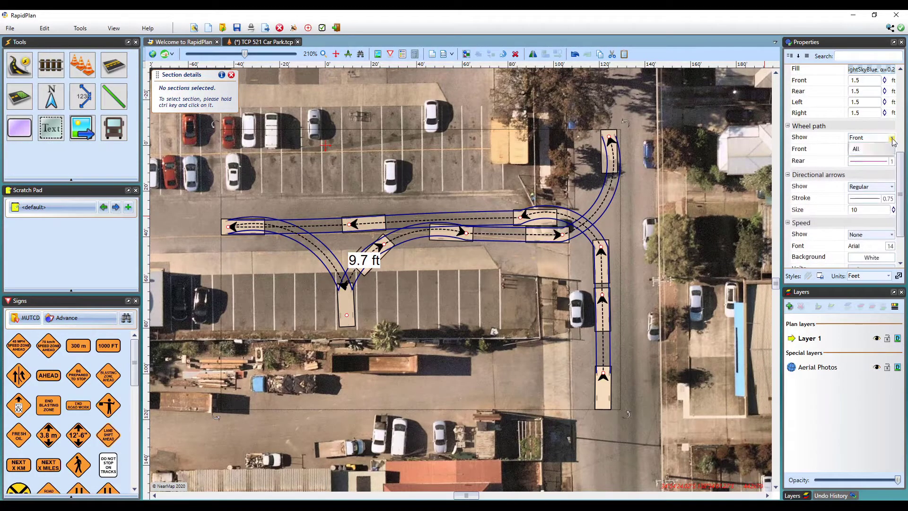
{"action": "left_click", "coordinate": [883, 151]}
{"action": "scroll", "coordinate": [898, 169], "scroll_direction": "up", "scroll_amount": 5}
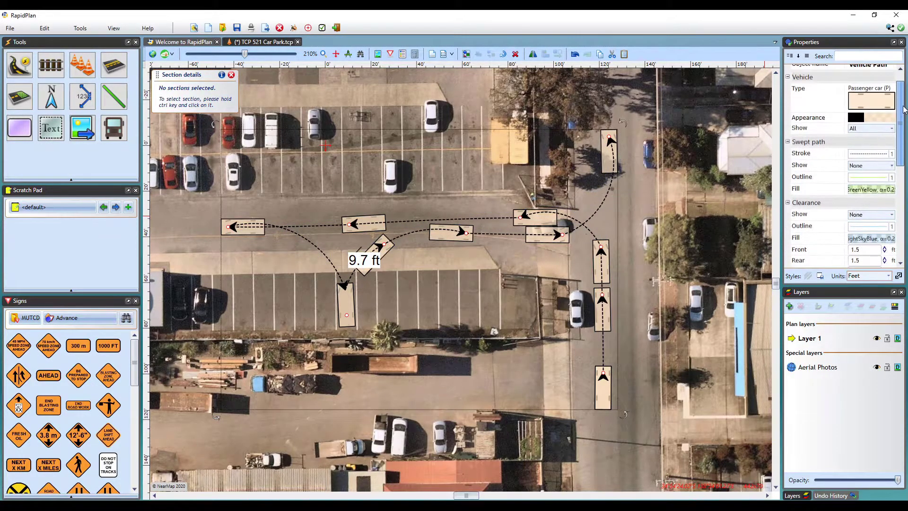
{"action": "left_click", "coordinate": [892, 165]}
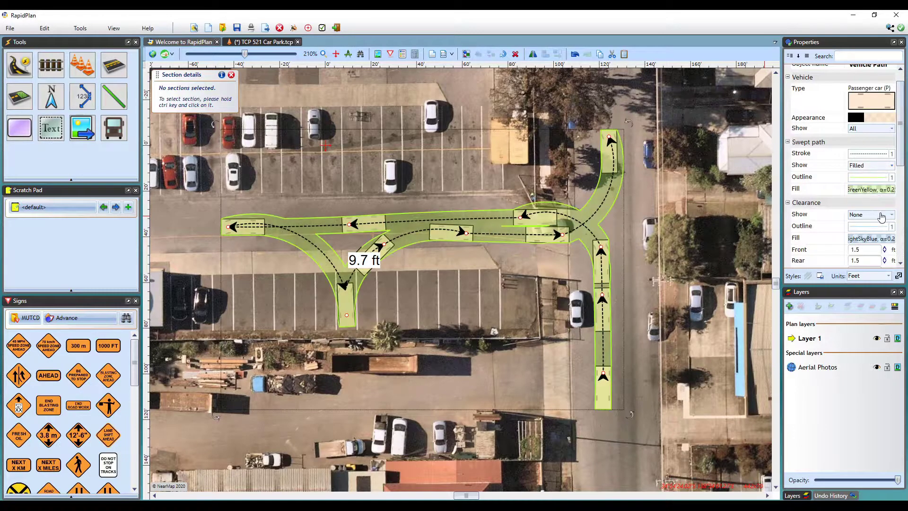
{"action": "left_click", "coordinate": [870, 196]}
{"action": "left_click", "coordinate": [890, 214]}
{"action": "left_click", "coordinate": [870, 245]}
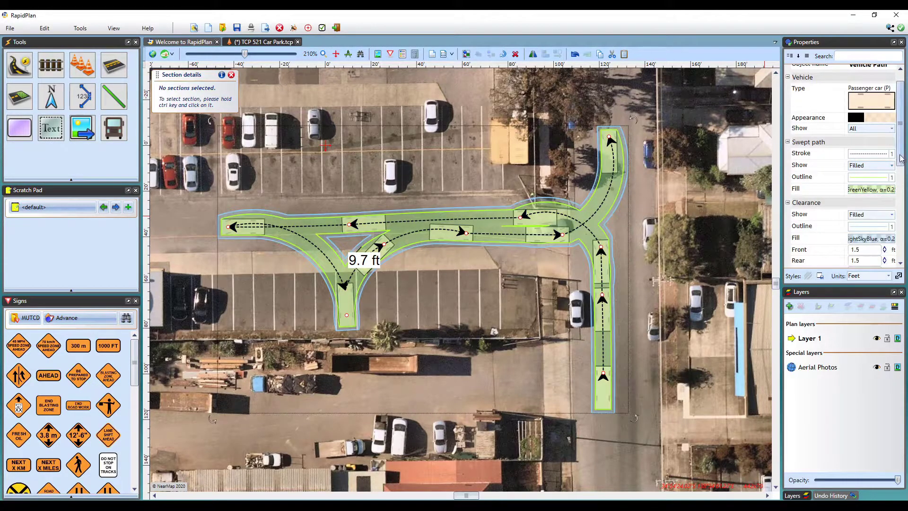
{"action": "scroll", "coordinate": [898, 181], "scroll_direction": "down", "scroll_amount": 3}
{"action": "scroll", "coordinate": [898, 181], "scroll_direction": "down", "scroll_amount": 5}
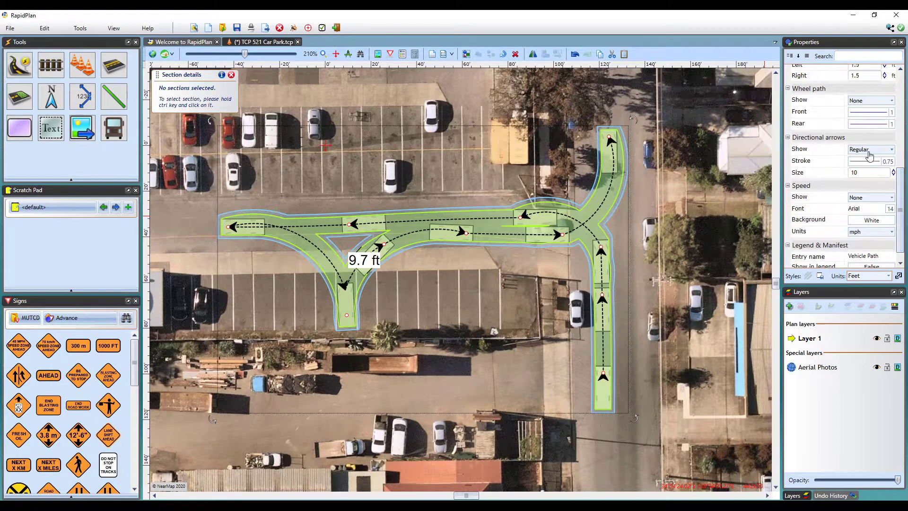
Step: Toggle the directional arrows to None and back to Regular, then set their size to 15
{"action": "left_click", "coordinate": [891, 150]}
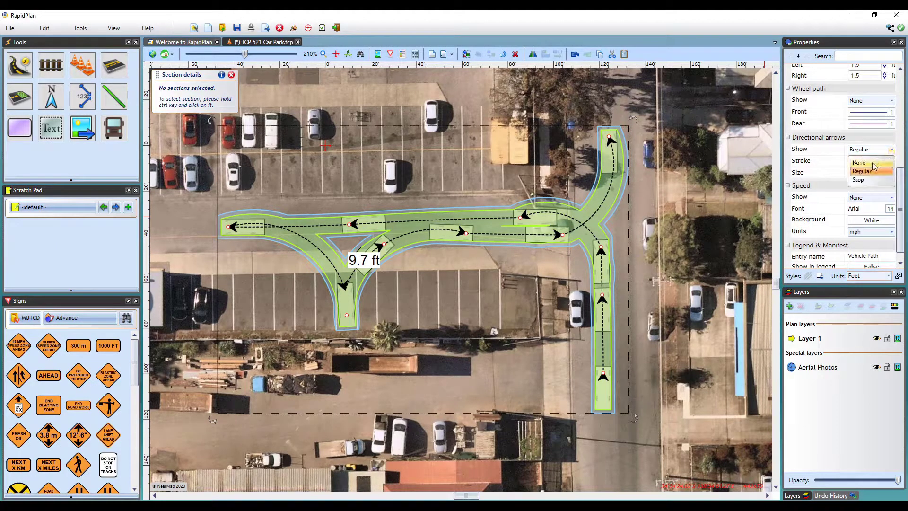
{"action": "left_click", "coordinate": [879, 158]}
{"action": "left_click", "coordinate": [891, 150]}
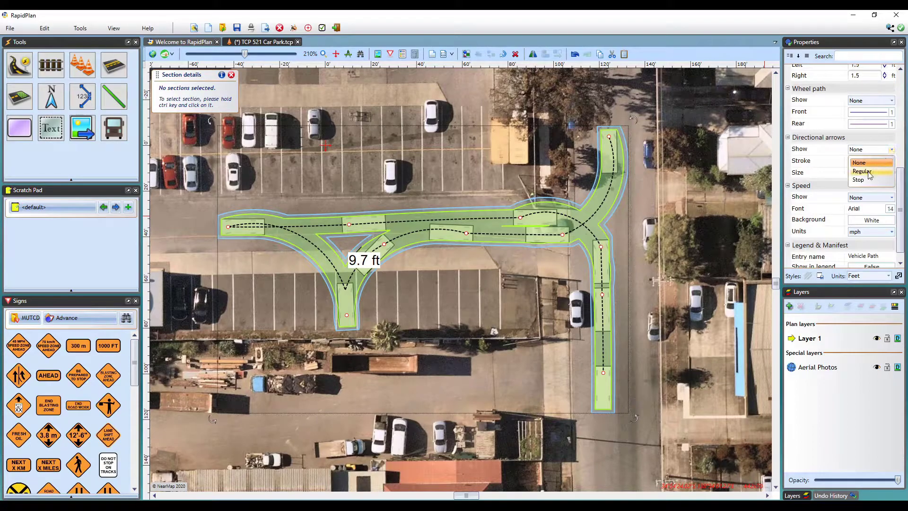
{"action": "left_click", "coordinate": [869, 171]}
{"action": "double_click", "coordinate": [873, 173]}
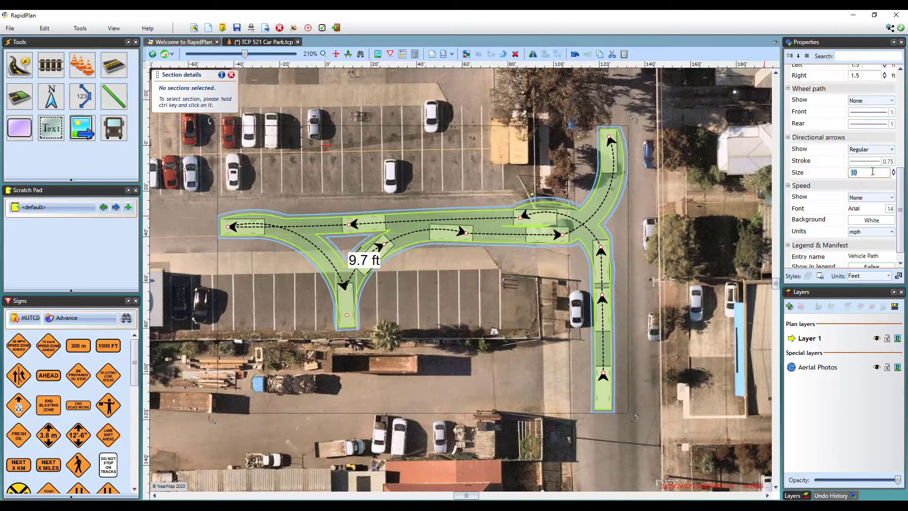
{"action": "type", "text": "15"}
Step: Check the arrow stroke colour and keep it black
{"action": "left_click", "coordinate": [872, 163]}
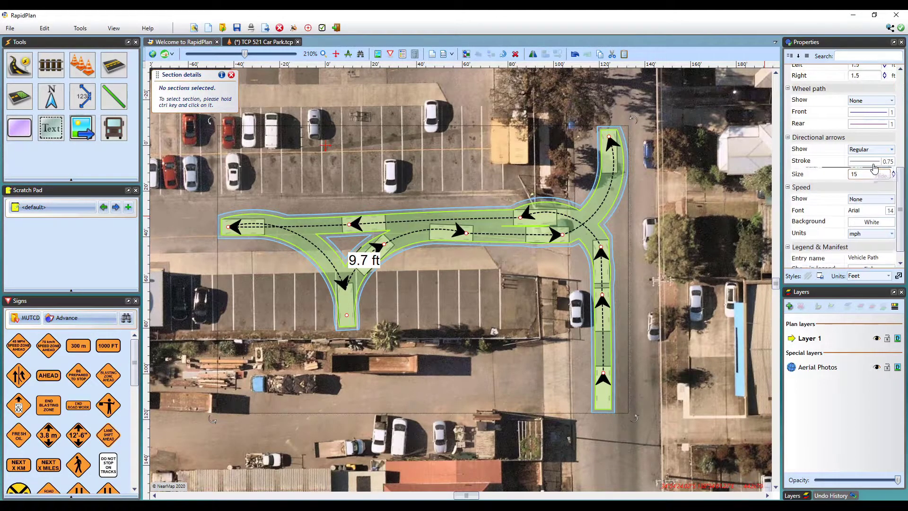
{"action": "left_click", "coordinate": [862, 187]}
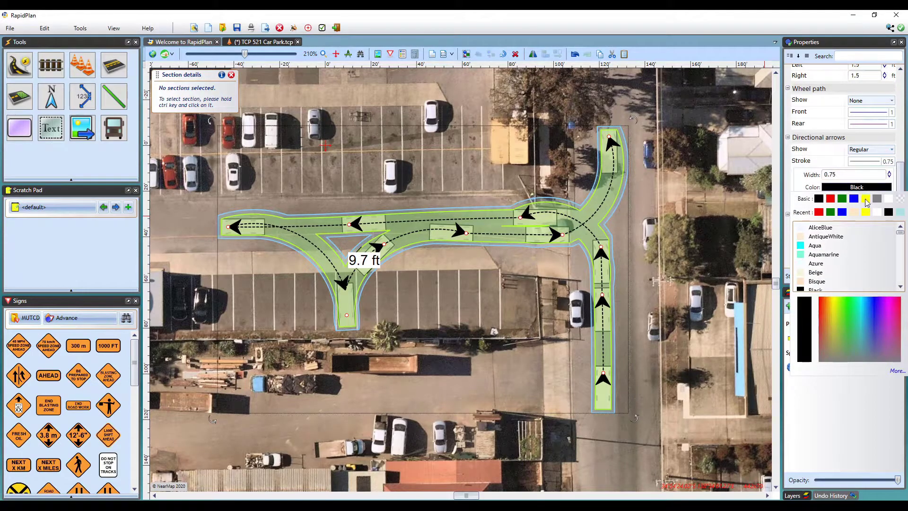
{"action": "left_click", "coordinate": [859, 166]}
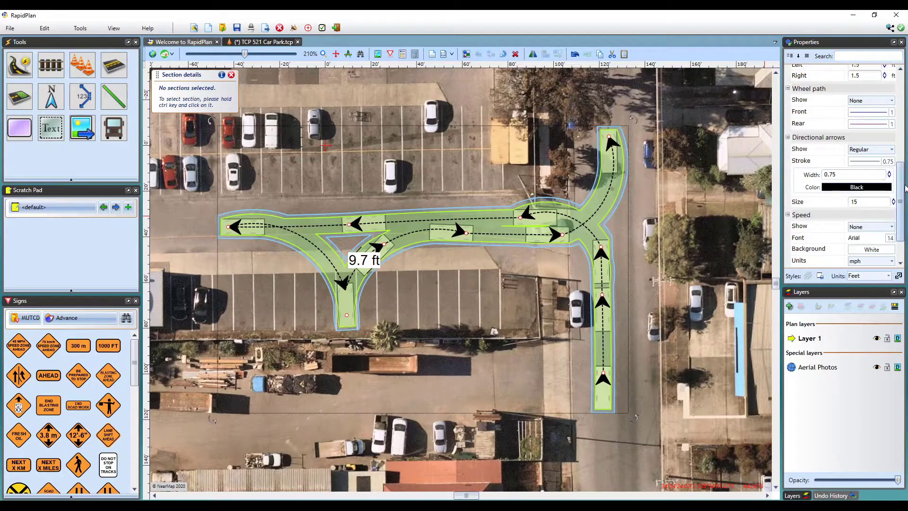
{"action": "scroll", "coordinate": [903, 187], "scroll_direction": "down", "scroll_amount": 2}
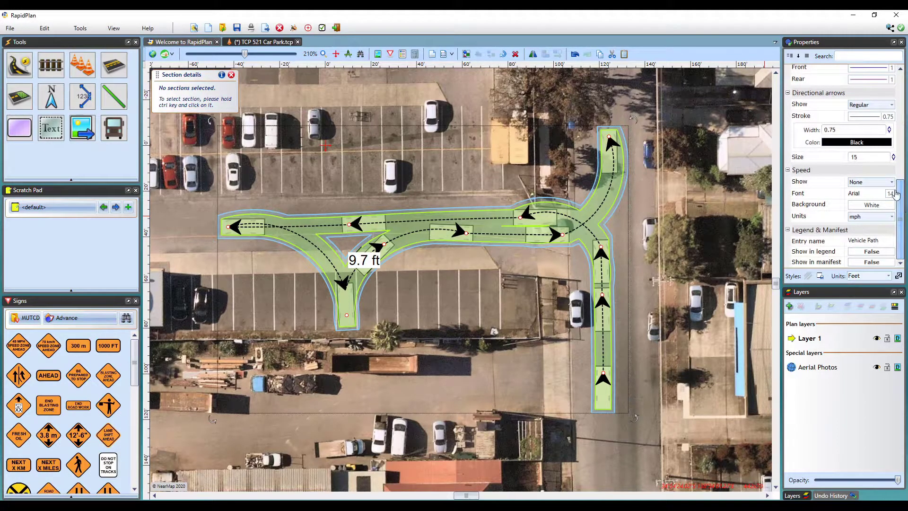
{"action": "left_click", "coordinate": [892, 184]}
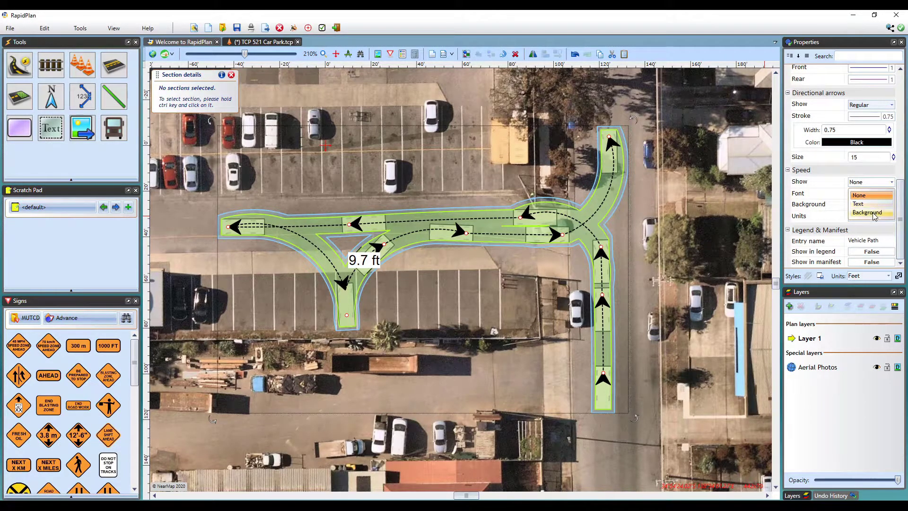
{"action": "left_click", "coordinate": [873, 214]}
{"action": "left_click", "coordinate": [893, 183]}
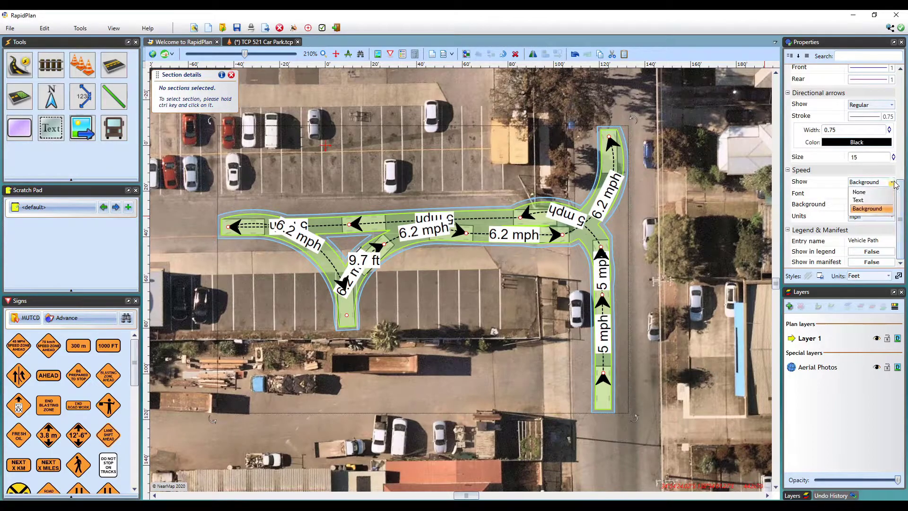
{"action": "left_click", "coordinate": [883, 200]}
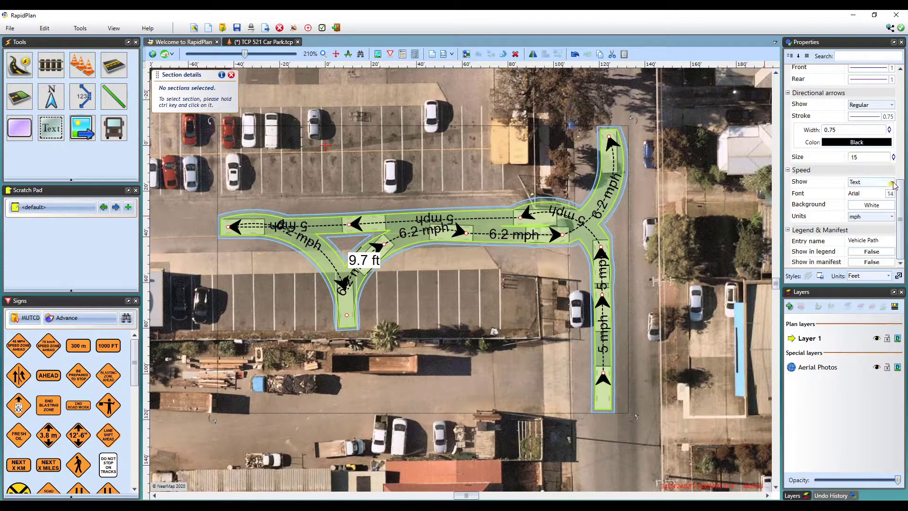
{"action": "left_click", "coordinate": [892, 183]}
{"action": "left_click", "coordinate": [870, 192]}
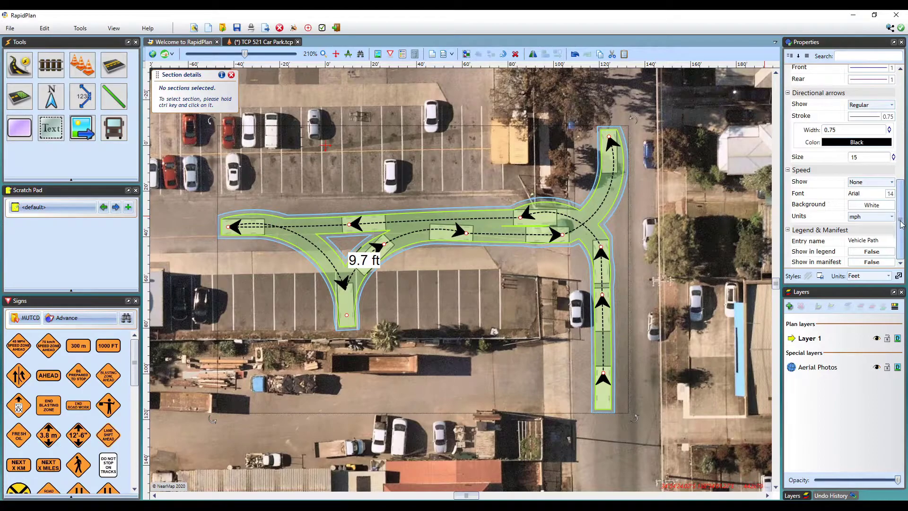
{"action": "left_click_drag", "start_coordinate": [901, 225], "coordinate": [900, 118]}
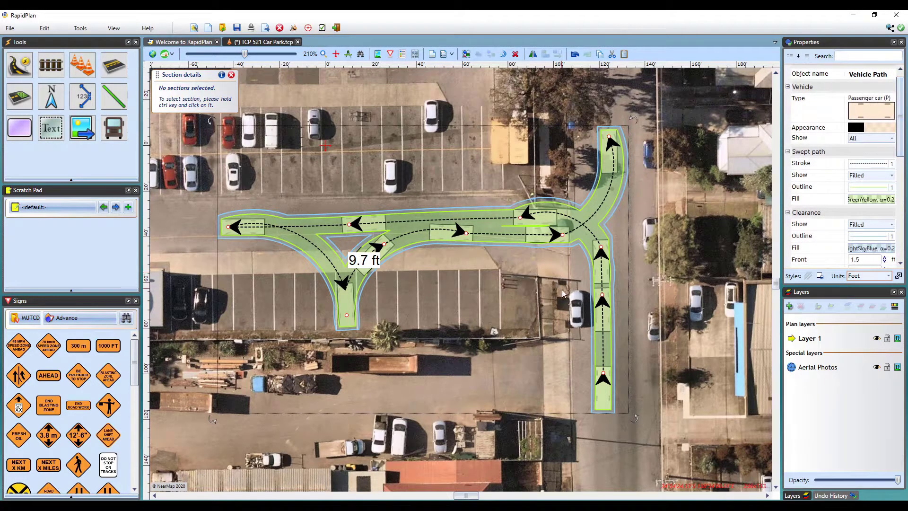
Step: Add a passenger car onto the vehicle path at the route's northern start
{"action": "right_click", "coordinate": [600, 347]}
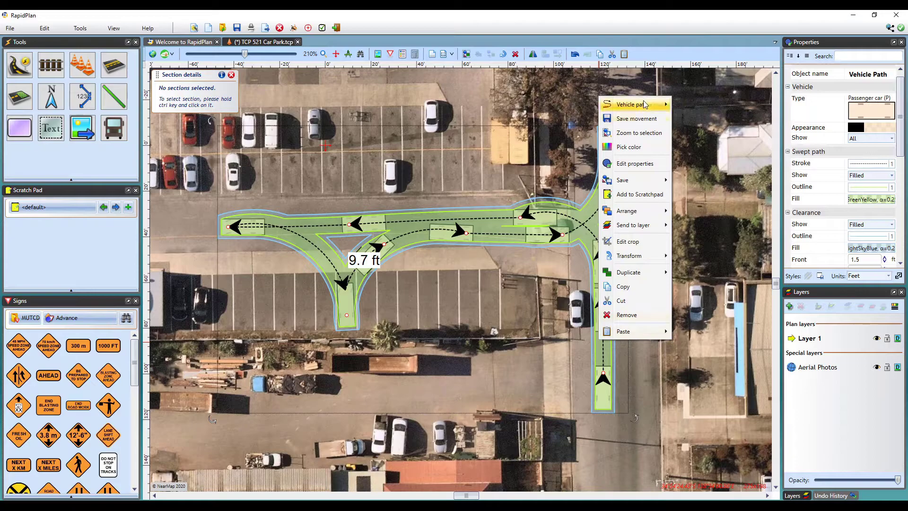
{"action": "mouse_move", "coordinate": [655, 104]}
{"action": "left_click", "coordinate": [693, 120]}
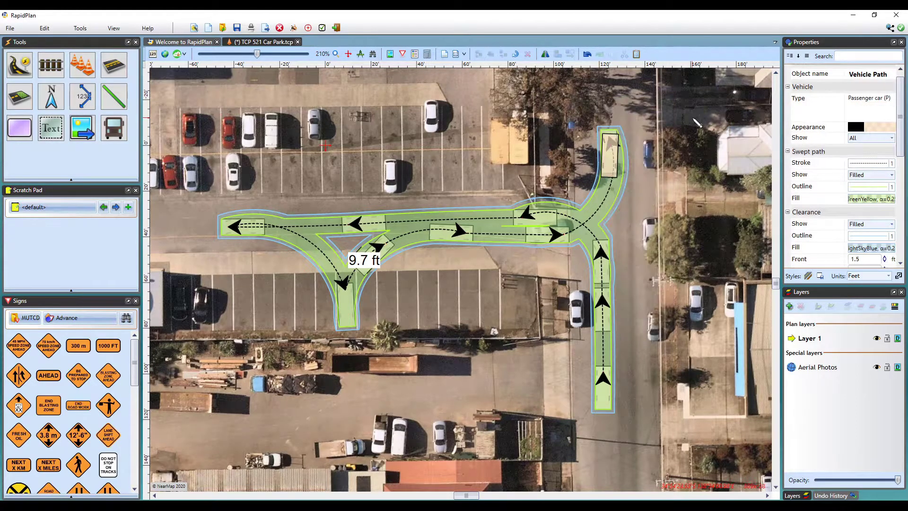